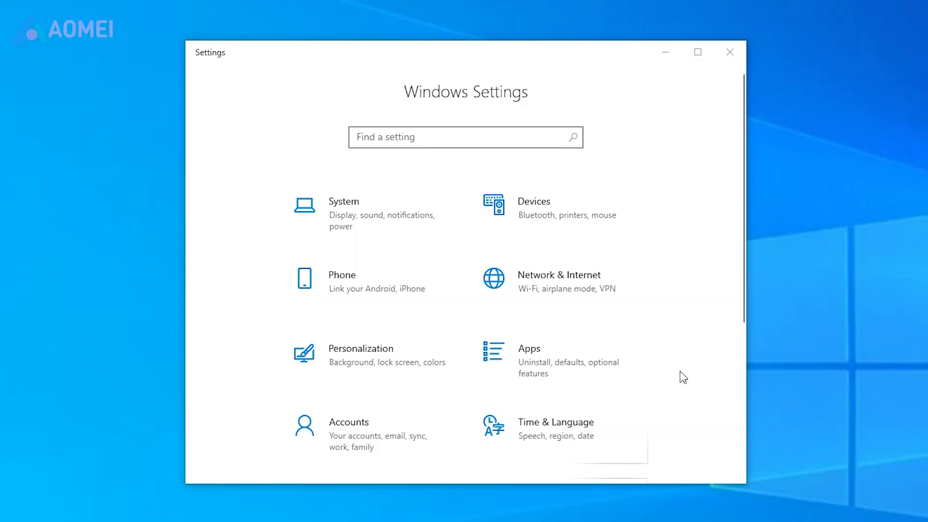
# - Run the Windows Update troubleshooter from the Troubleshoot page of the Update & Security settings
pyautogui.scroll(-5, 703, 365)
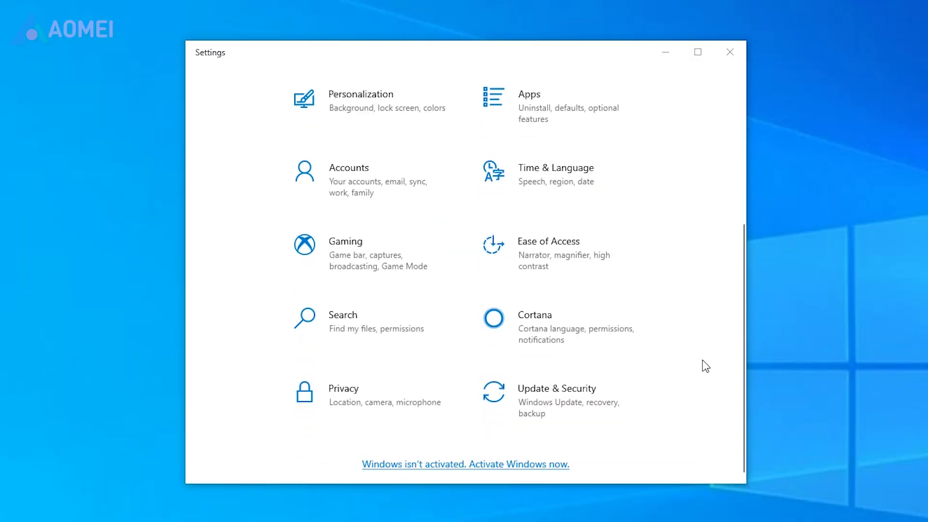
pyautogui.click(599, 394)
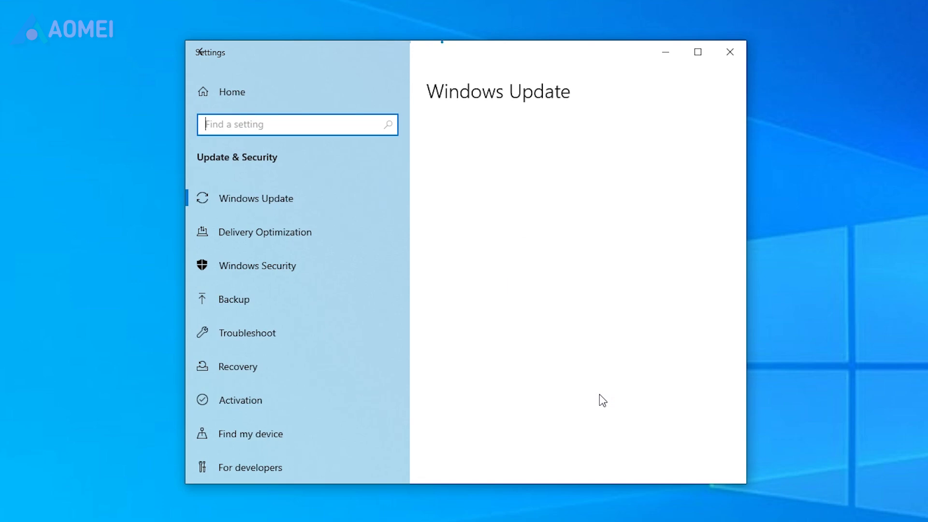
pyautogui.click(292, 339)
pyautogui.scroll(-3, 679, 346)
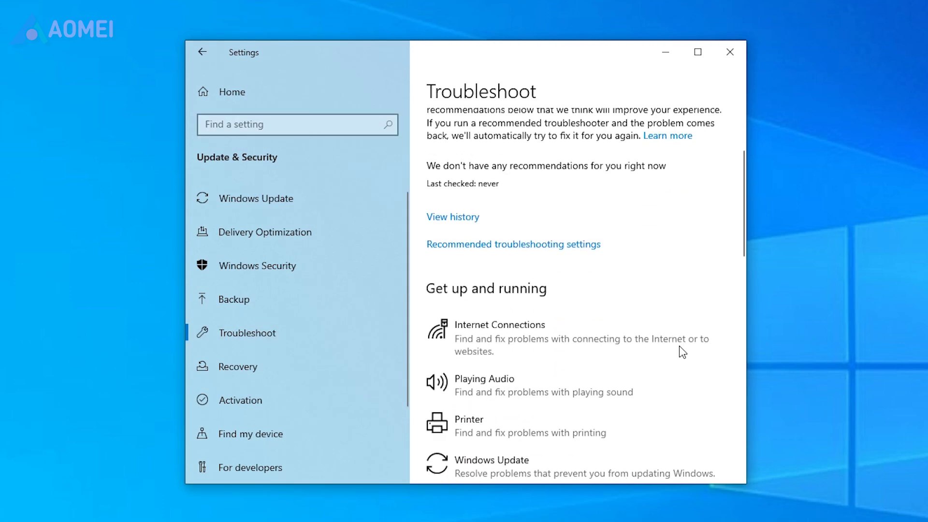
pyautogui.scroll(-3, 679, 346)
pyautogui.click(630, 344)
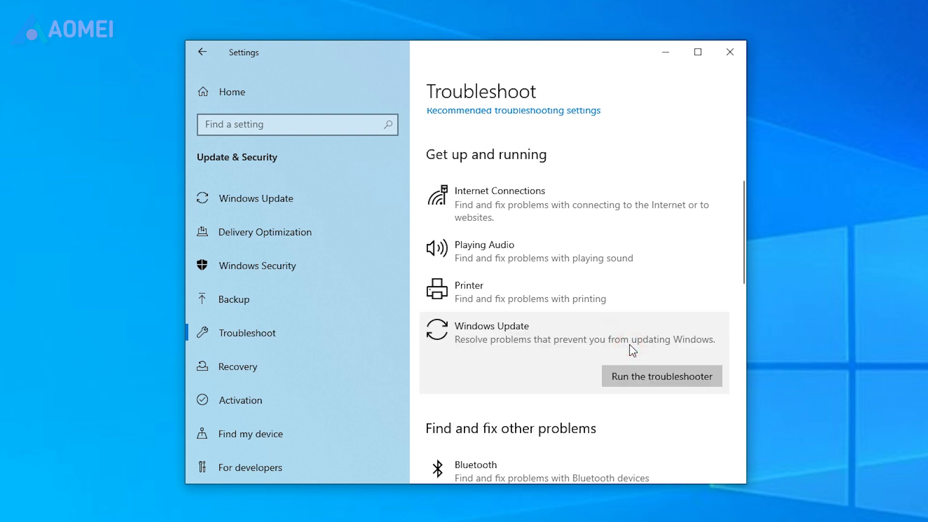
pyautogui.click(663, 381)
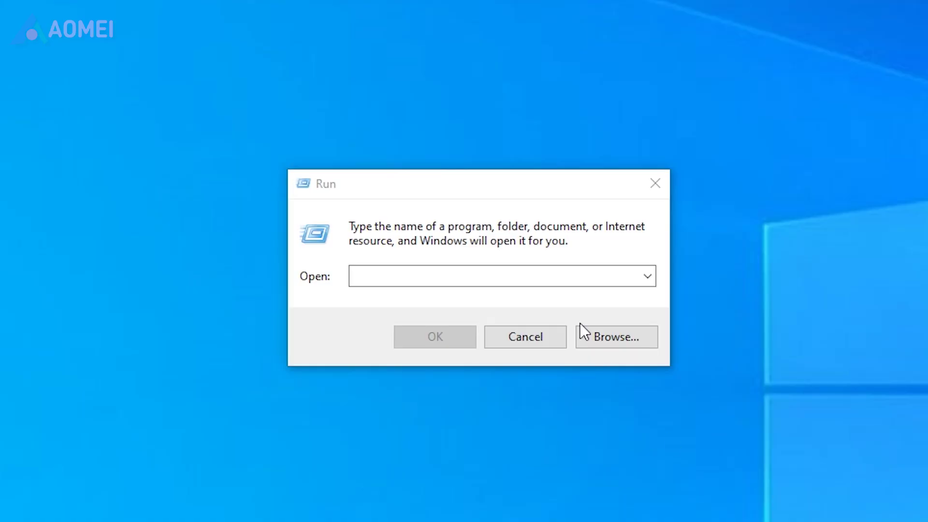
# - Launch Disk Cleanup with the Run command cleanmgr and select drive C: for scanning
pyautogui.click(518, 275)
pyautogui.write('cleanmgr')
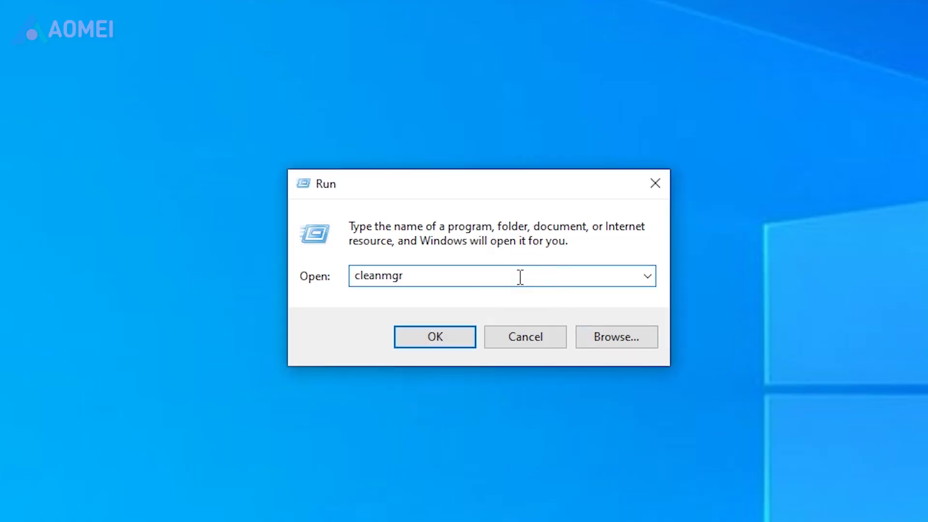
pyautogui.click(429, 335)
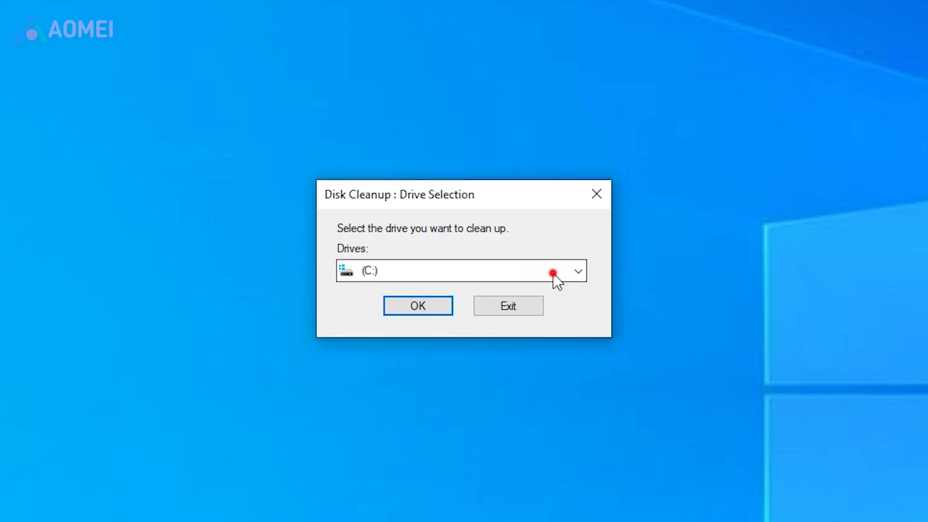
pyautogui.click(553, 273)
pyautogui.click(551, 273)
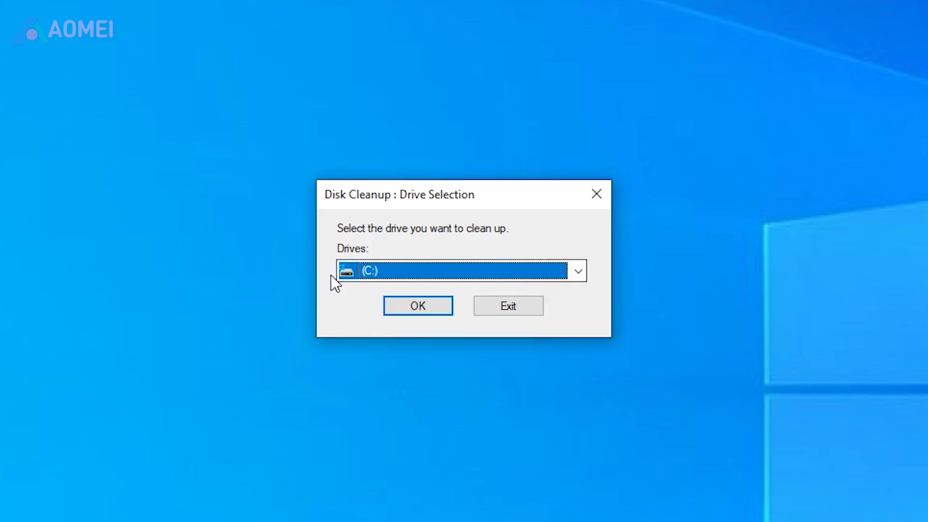
pyautogui.click(405, 307)
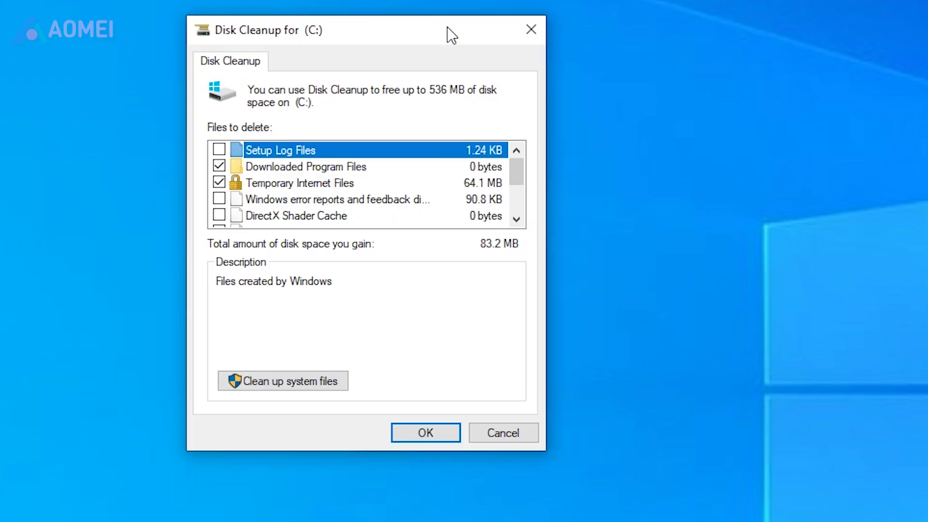
# - Mark Windows error reports, DirectX Shader Cache, Delivery Optimization Files and Downloads for deletion in Disk Cleanup
pyautogui.moveTo(448, 33); pyautogui.dragTo(549, 115)
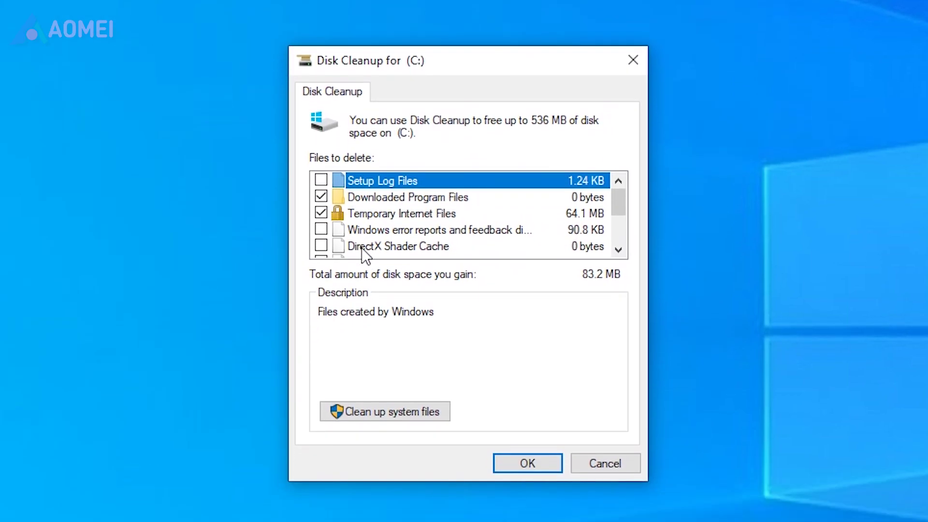
pyautogui.click(321, 229)
pyautogui.click(321, 246)
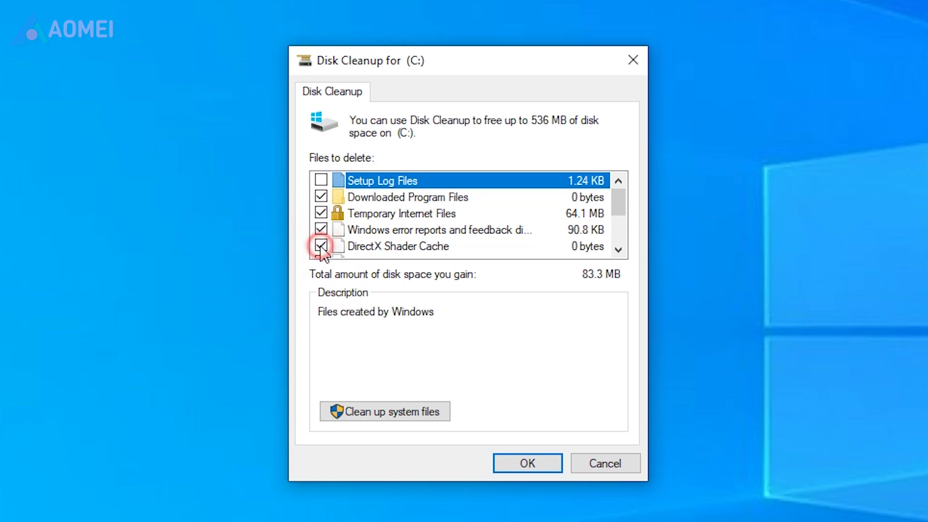
pyautogui.scroll(-1, 322, 254)
pyautogui.click(321, 213)
pyautogui.click(321, 229)
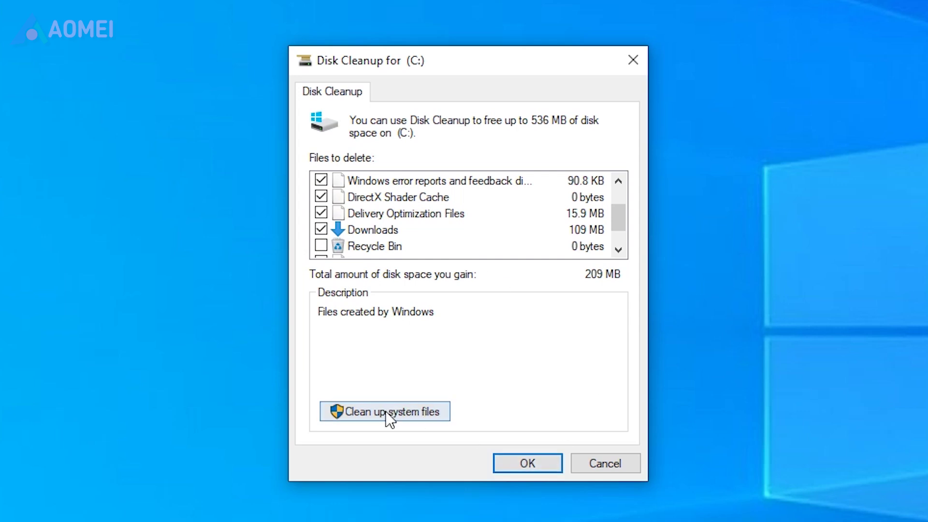
# - Rescan drive C: for system files in Disk Cleanup and permanently delete the selected file categories
pyautogui.click(426, 410)
pyautogui.click(433, 254)
pyautogui.click(522, 448)
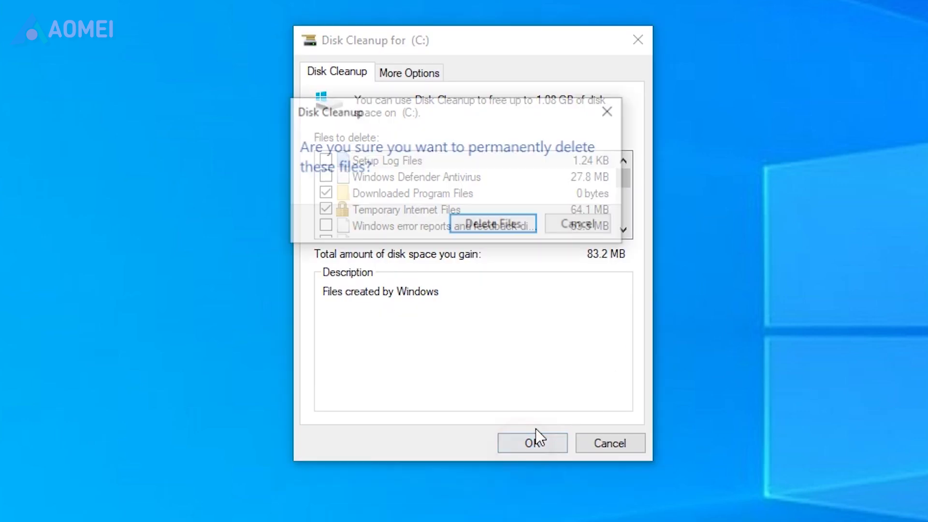
pyautogui.click(504, 224)
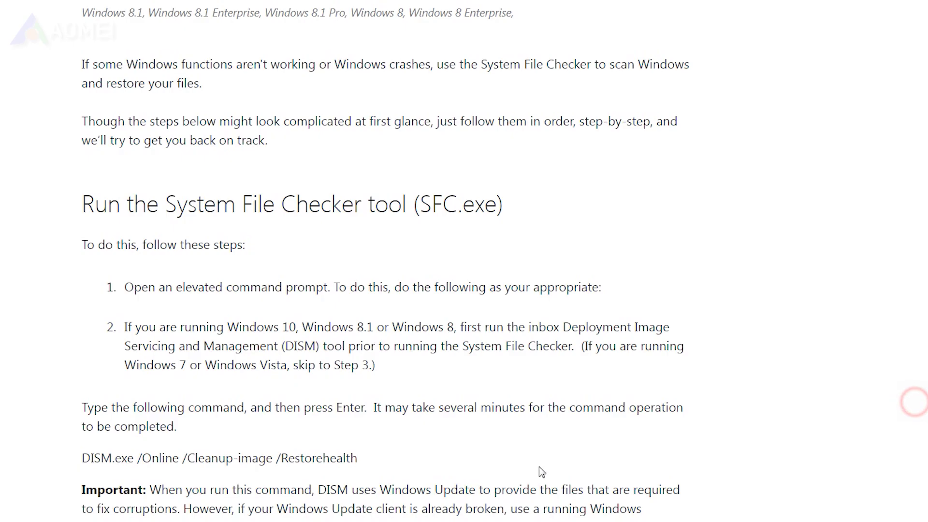
# - Copy the command DISM.exe /Online /Cleanup-image /Restorehealth from the support article and run it in the administrator Command Prompt
pyautogui.doubleClick(84, 458)
pyautogui.moveTo(250, 449); pyautogui.dragTo(389, 456)
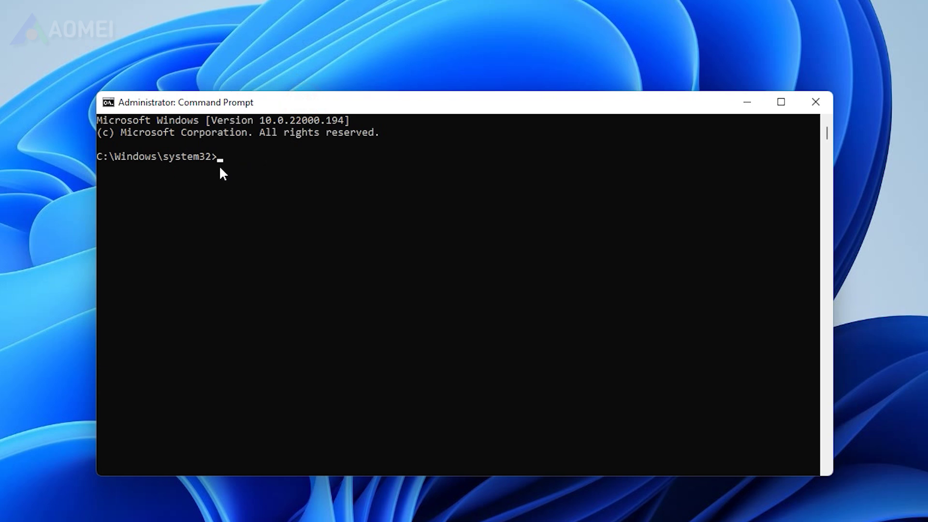
pyautogui.rightClick(223, 159)
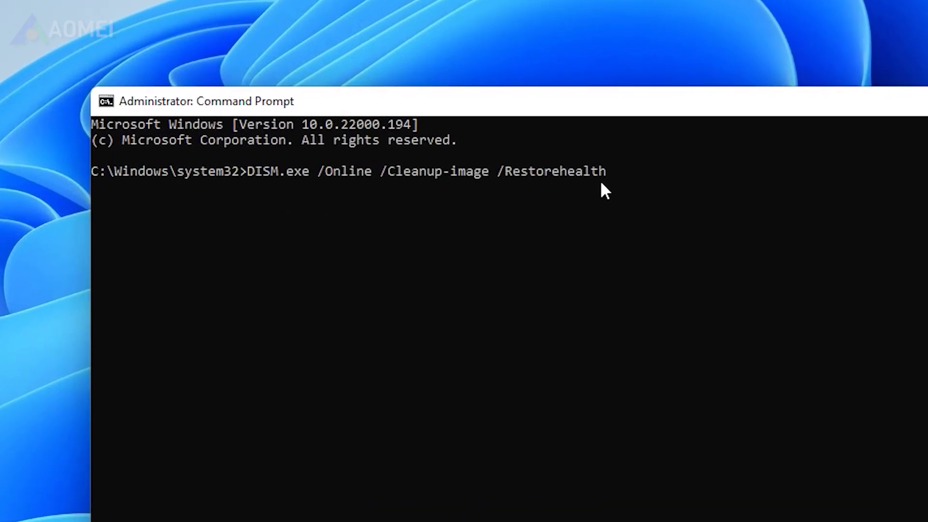
pyautogui.press('Return')
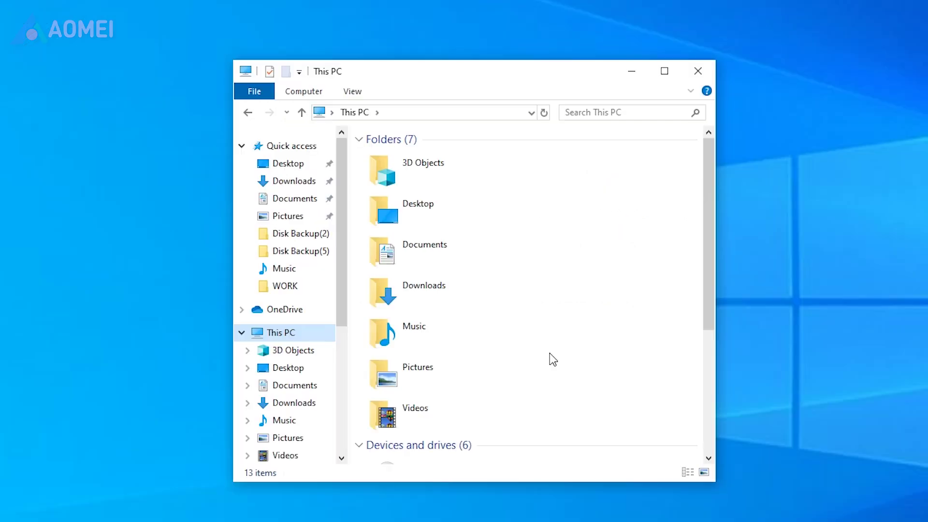
# - In File Explorer, go to the SoftwareDistribution folder inside Windows on drive C: and delete all its contents
pyautogui.scroll(-5, 550, 356)
pyautogui.click(464, 292)
pyautogui.doubleClick(464, 291)
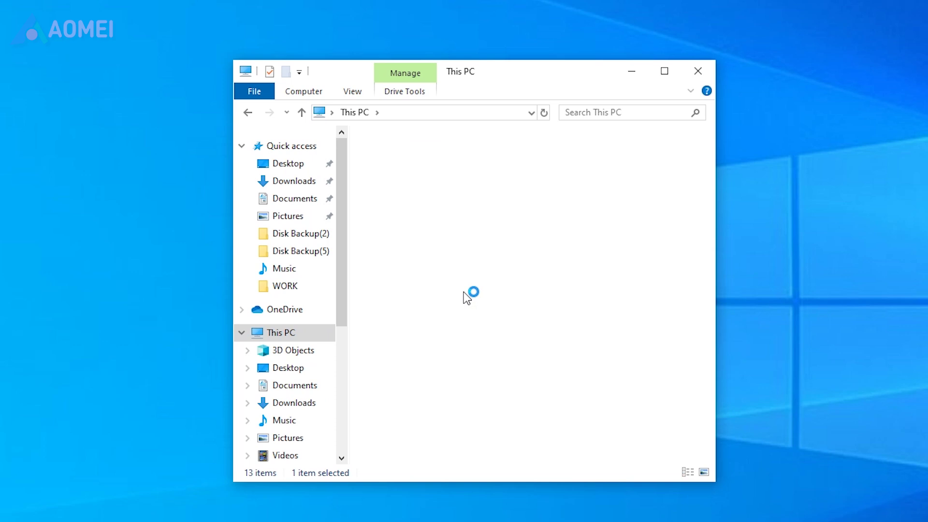
pyautogui.doubleClick(442, 235)
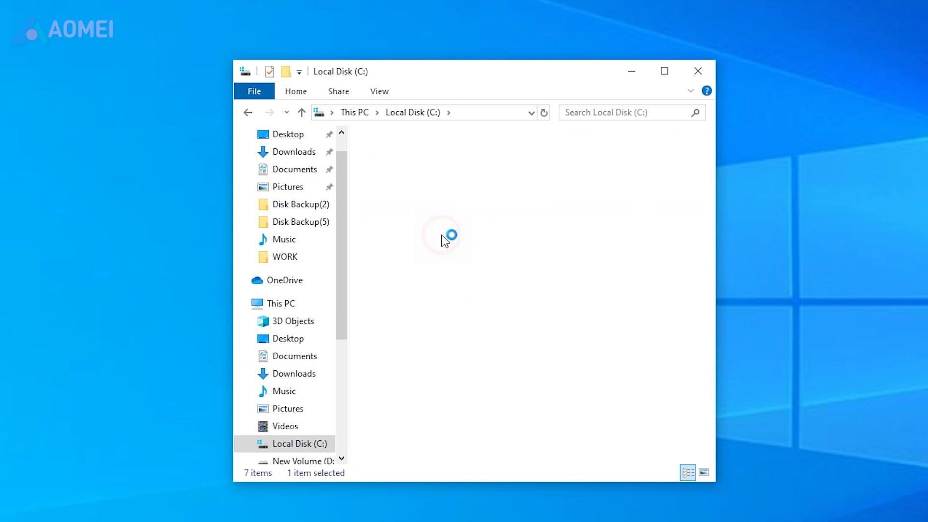
pyautogui.scroll(-15, 451, 334)
pyautogui.doubleClick(474, 380)
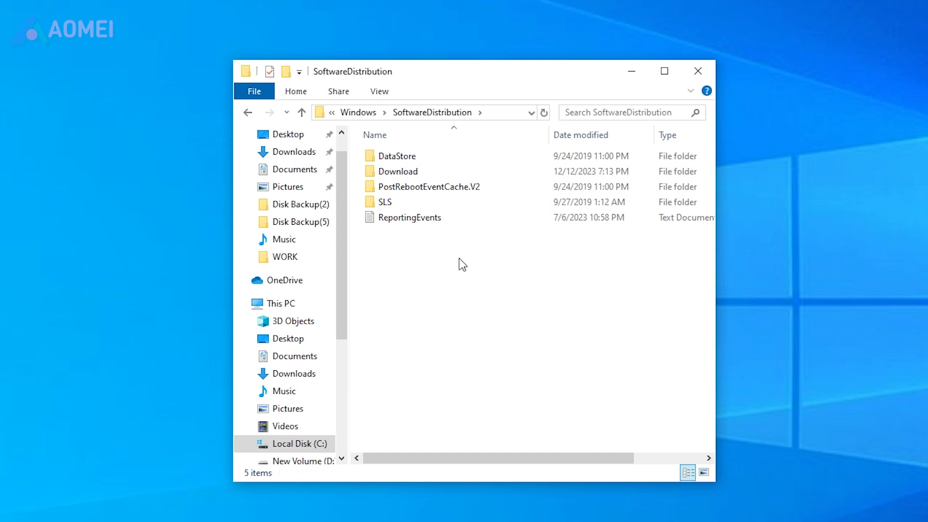
pyautogui.hotkey('ctrl', 'a')
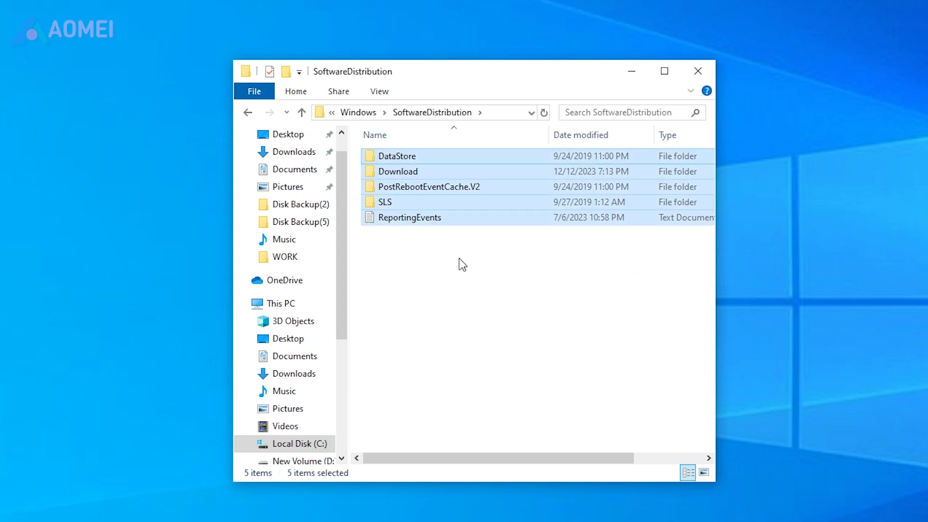
pyautogui.press('Delete')
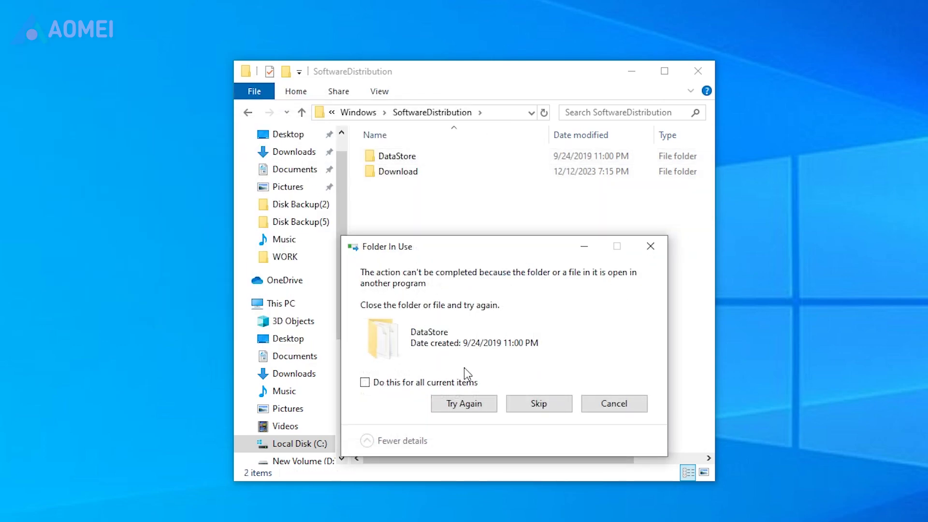
# - Run Command Prompt as administrator and stop the Windows Update service with net stop wuauserv
pyautogui.click(345, 274)
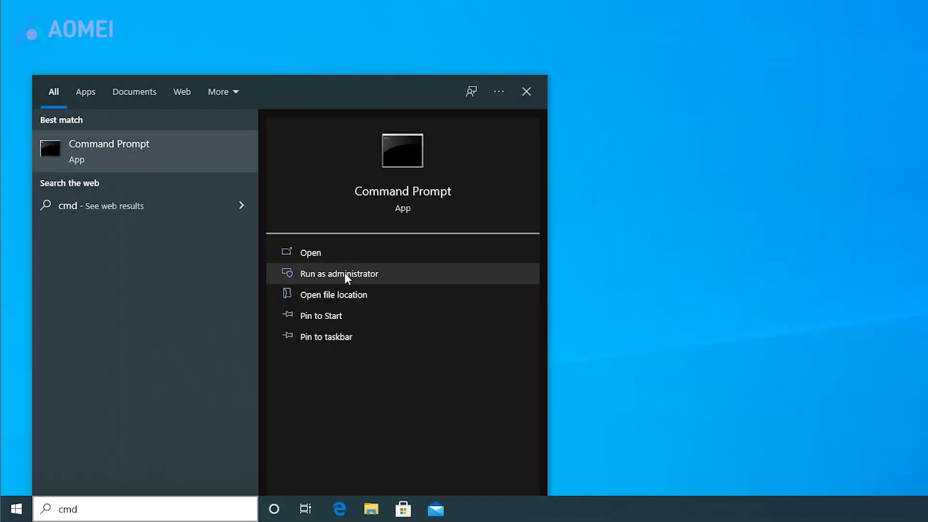
pyautogui.write('net stop wuauserv')
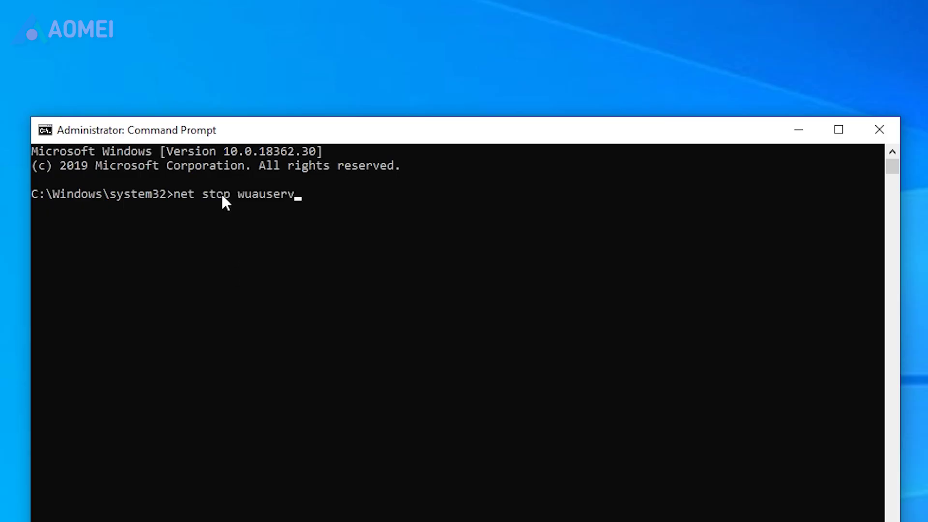
pyautogui.press('Return')
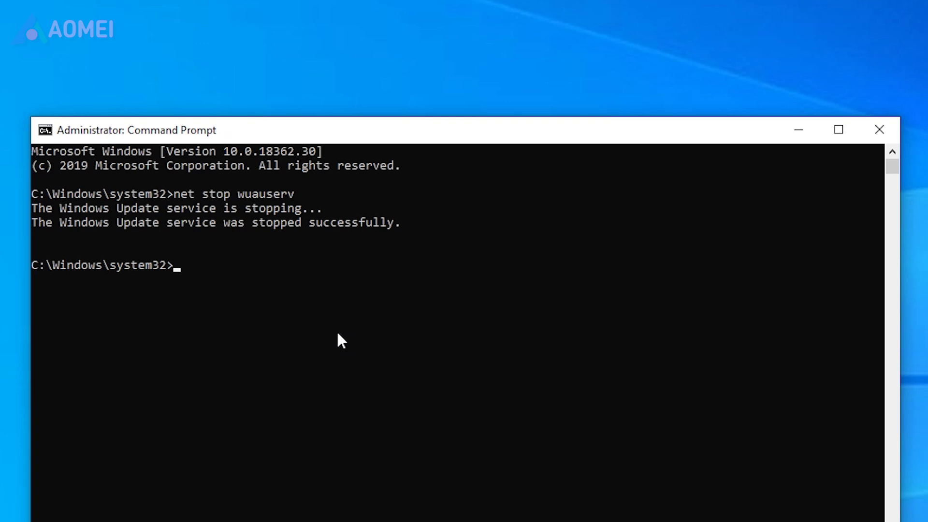
pyautogui.press('Up')
pyautogui.press('Return')
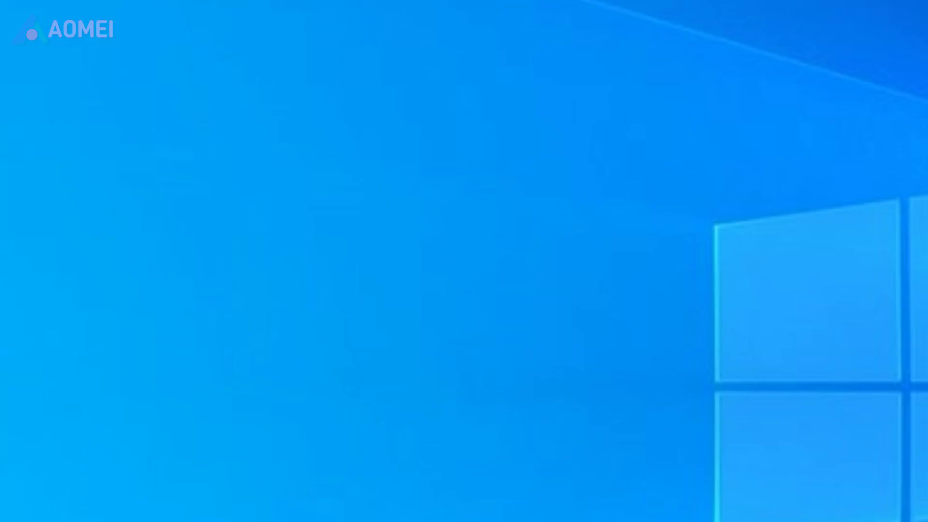
# - Launch the Services console with the Run command services.msc
pyautogui.press('super+r')
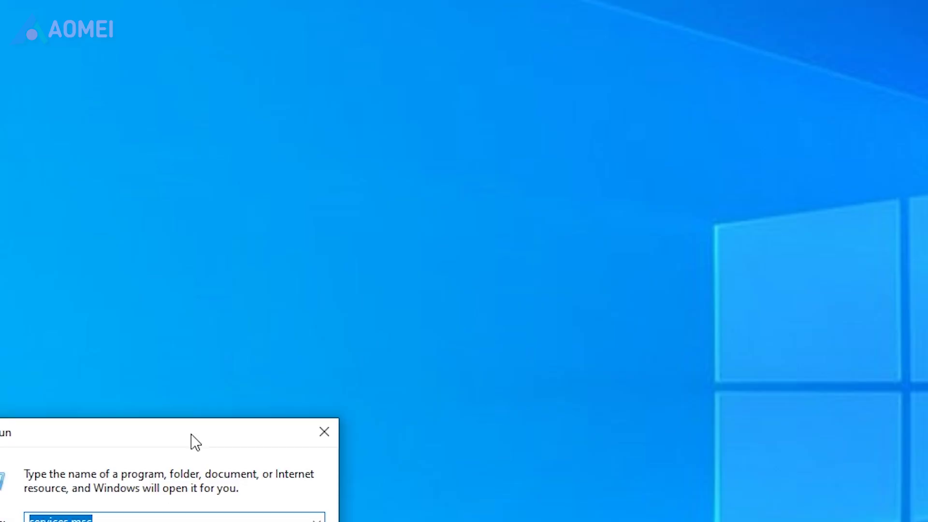
pyautogui.moveTo(193, 441); pyautogui.dragTo(498, 211)
pyautogui.click(436, 293)
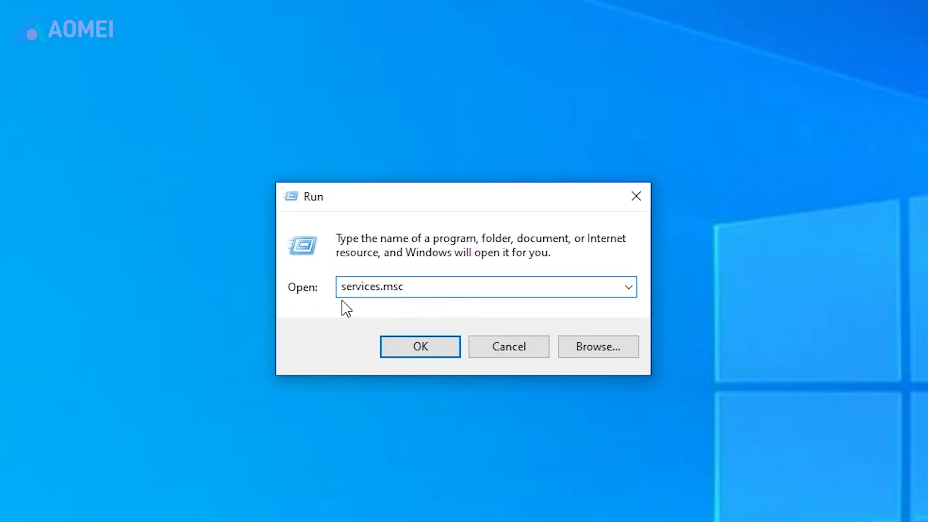
pyautogui.click(424, 346)
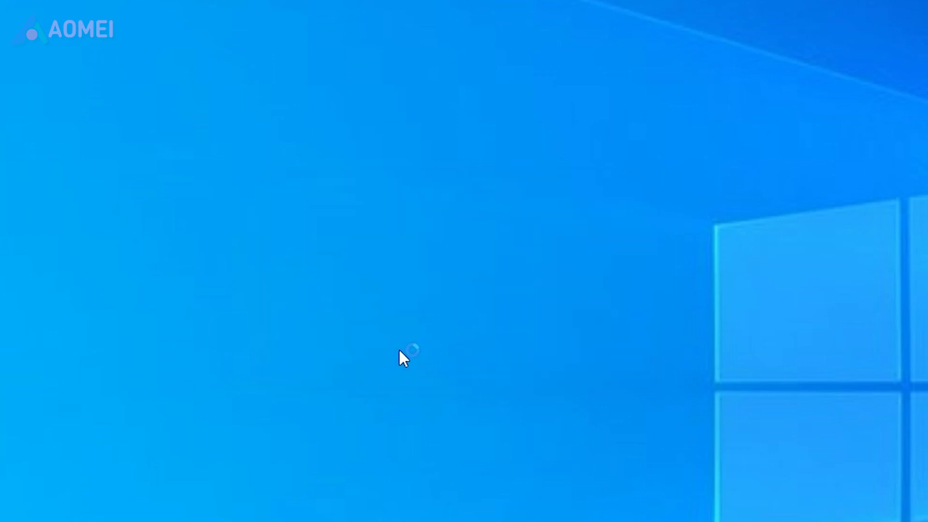
# - Find the Windows Update service, open its properties and display the startup type choices
pyautogui.scroll(-1, 599, 234)
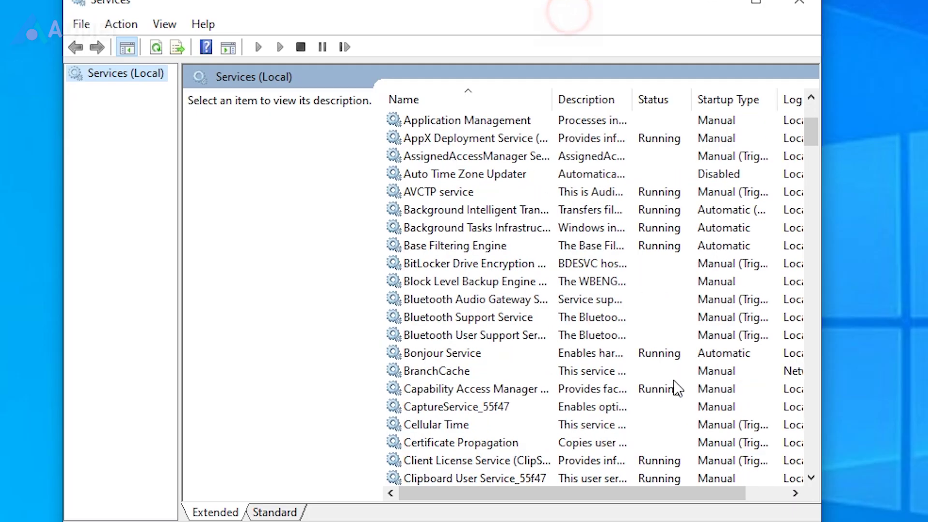
pyautogui.scroll(-11, 673, 387)
pyautogui.scroll(-20, 677, 387)
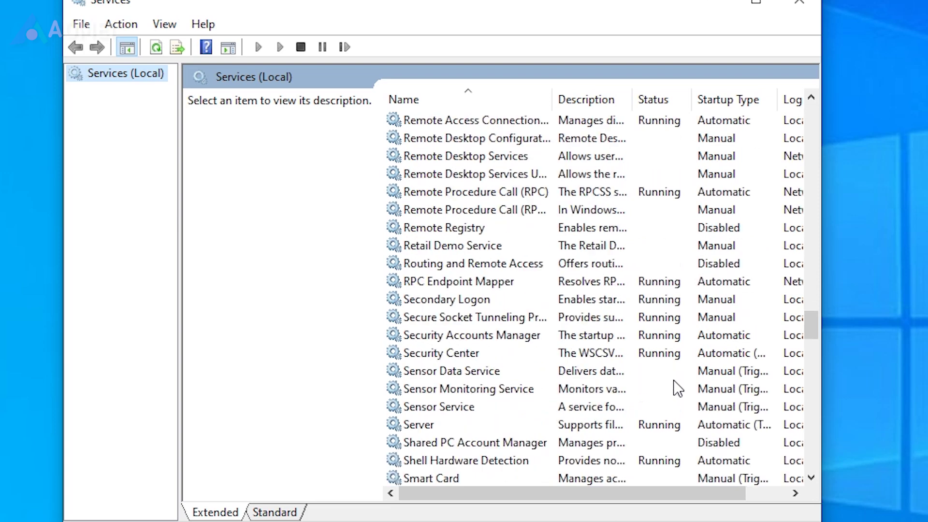
pyautogui.scroll(-20, 677, 387)
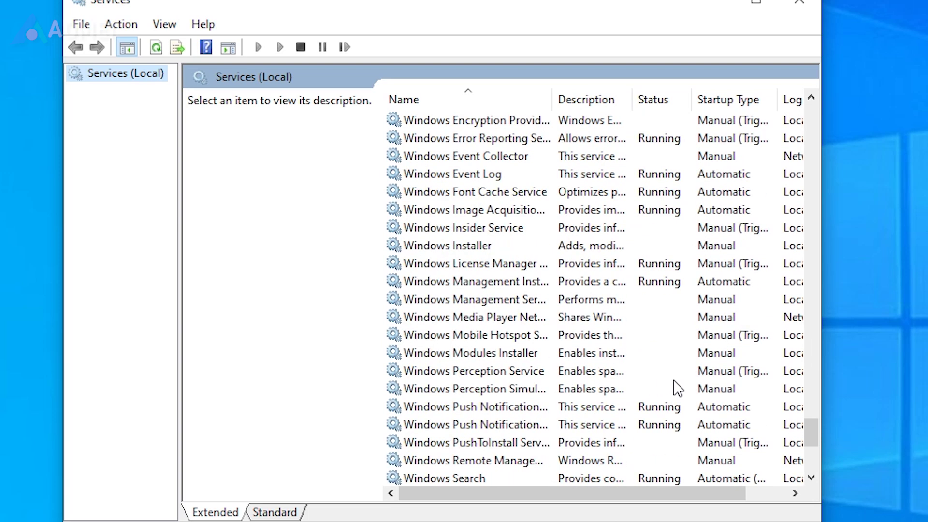
pyautogui.doubleClick(476, 317)
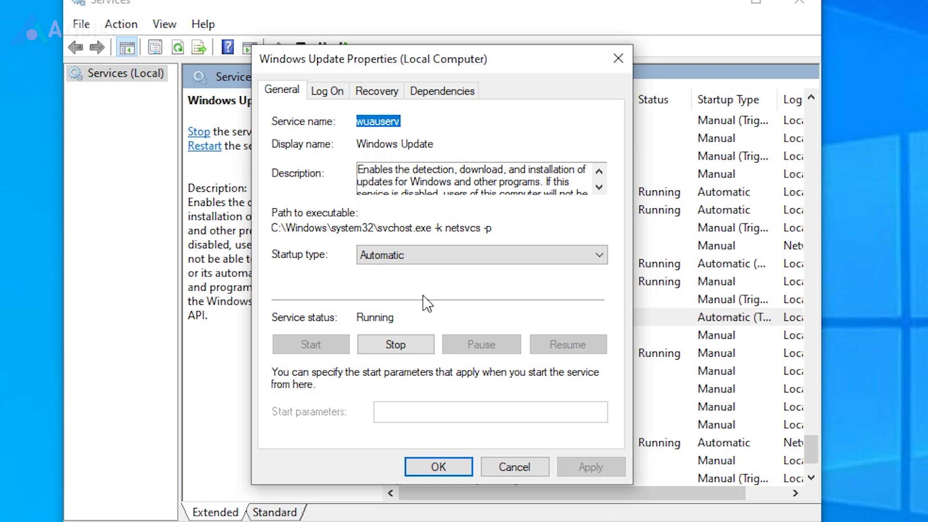
pyautogui.click(424, 263)
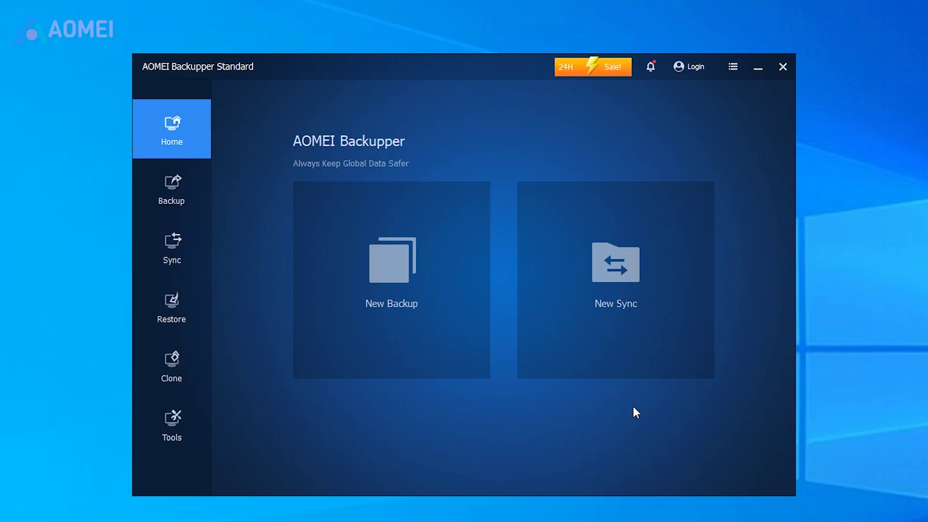
# - In AOMEI Backupper, set up a System Backup task, check the destination choices and keep F:\ as the backup location
pyautogui.click(205, 188)
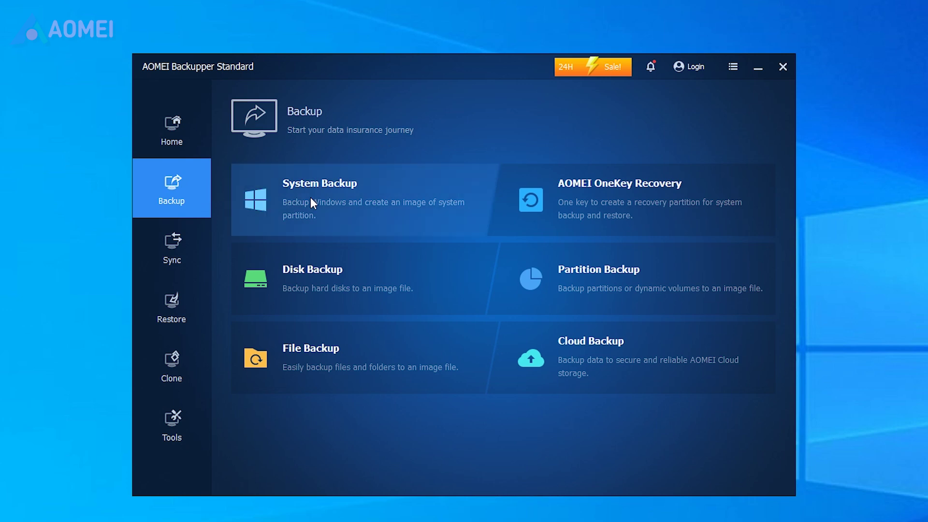
pyautogui.click(452, 213)
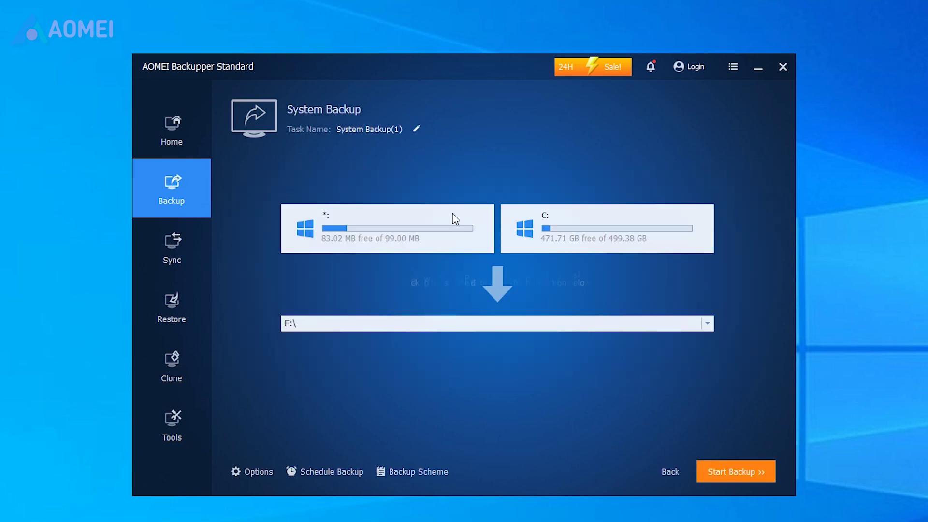
pyautogui.click(708, 325)
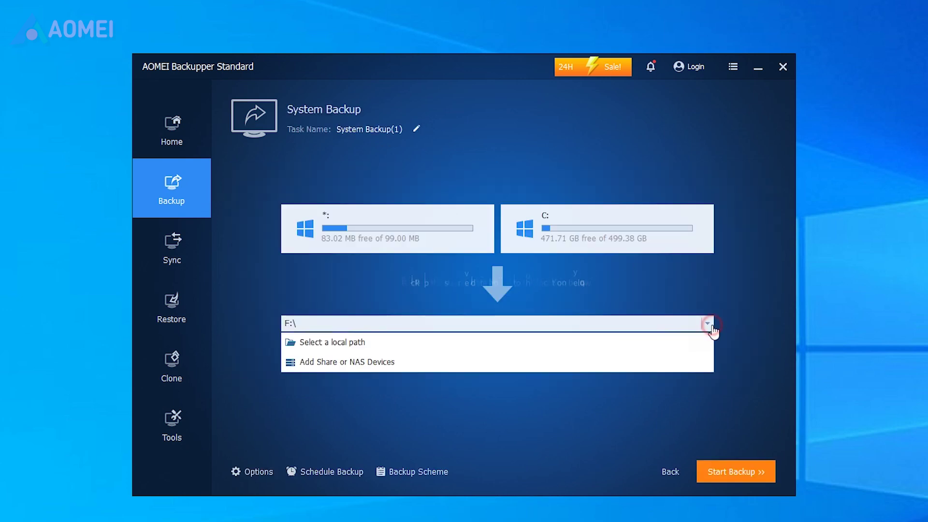
pyautogui.click(711, 324)
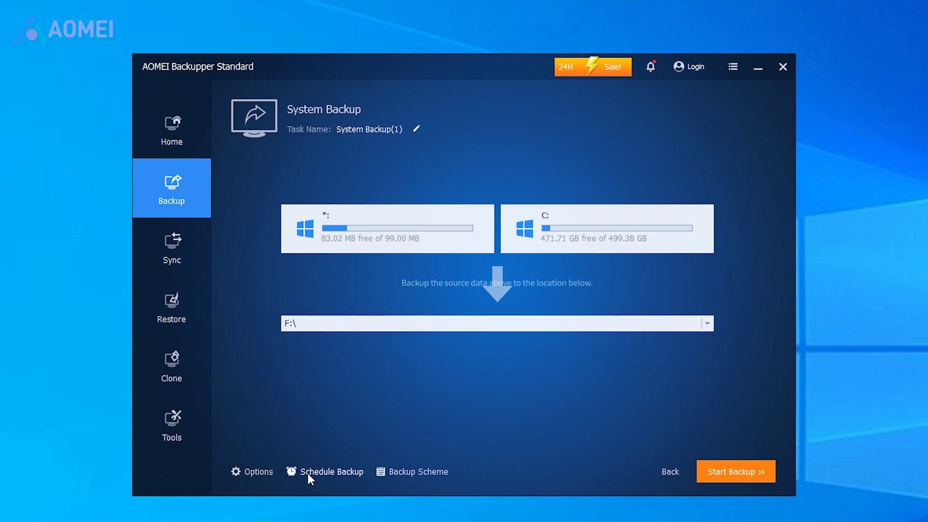
# - Enable the backup schedule, keep it on Daily with a single run at 20:10 on 10/19/2023, and save it
pyautogui.click(333, 476)
pyautogui.click(703, 130)
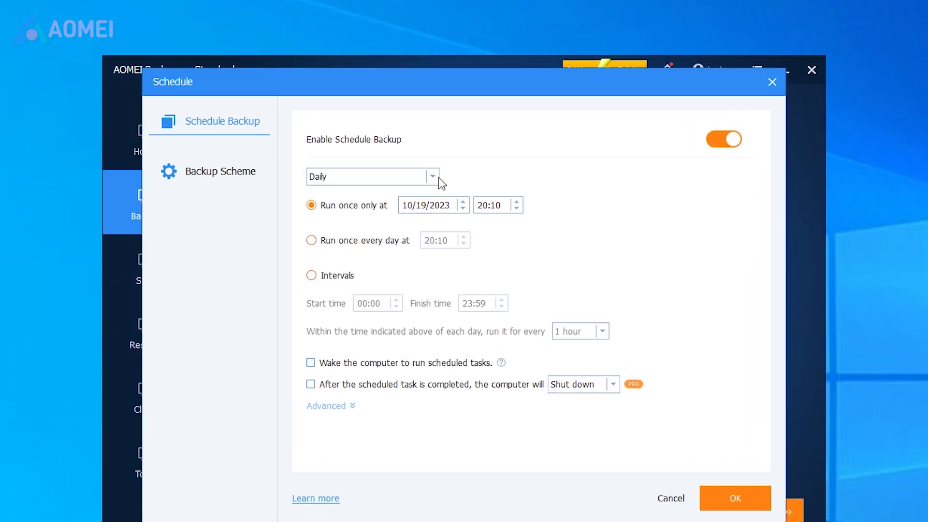
pyautogui.click(434, 172)
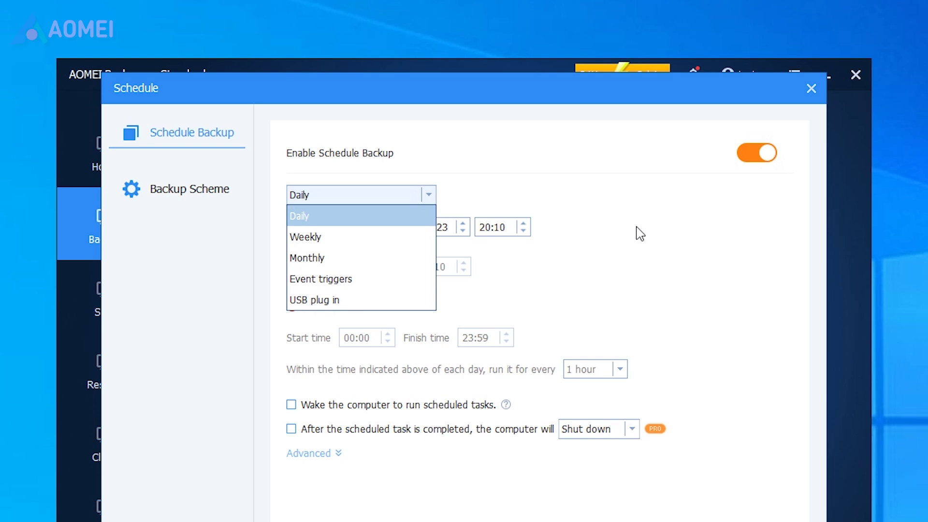
pyautogui.click(640, 235)
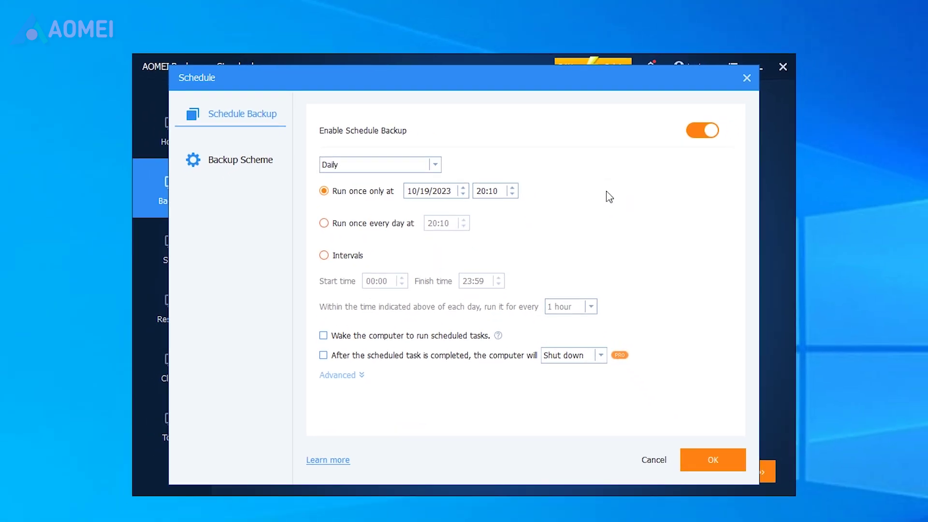
pyautogui.click(709, 464)
# - Add the schedule and start the system backup now, then finish the completed operation
pyautogui.click(741, 467)
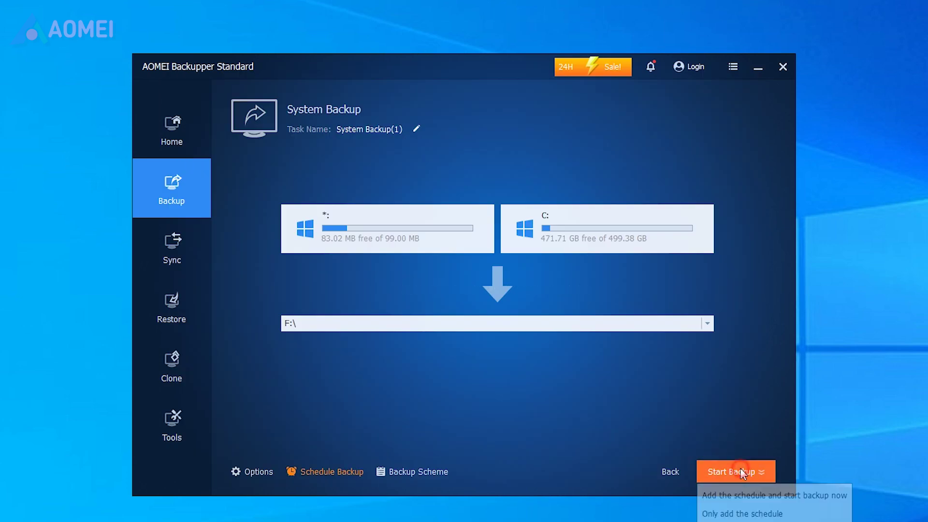
pyautogui.click(742, 496)
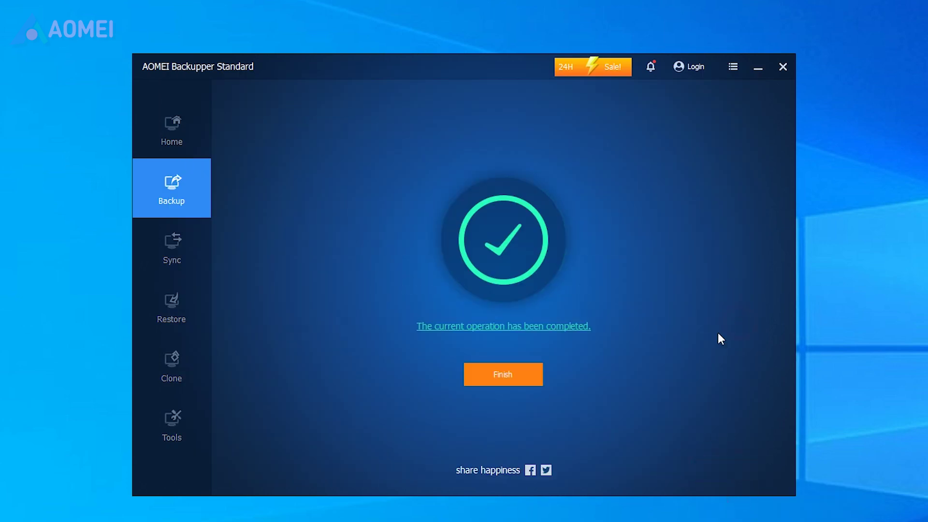
pyautogui.click(515, 378)
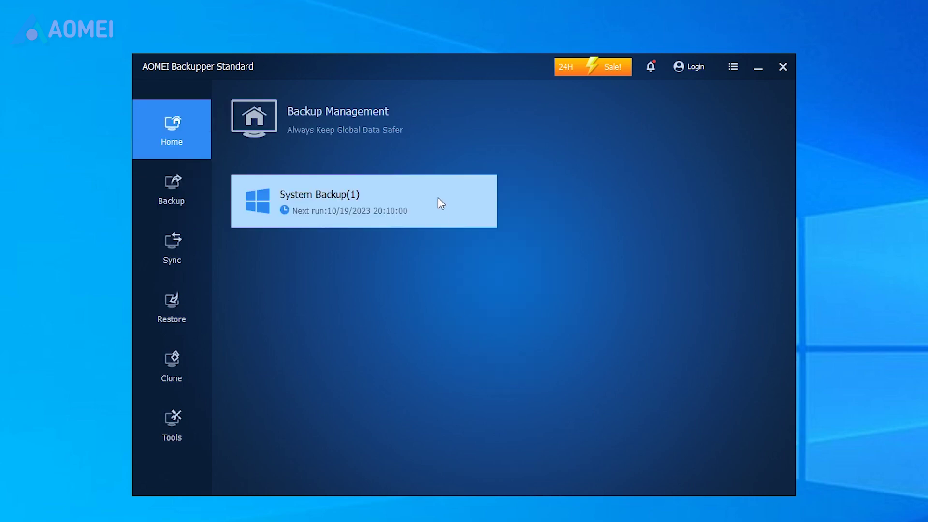
# - Open the restore page for the System Backup(1) task to view its image information
pyautogui.moveTo(441, 203)
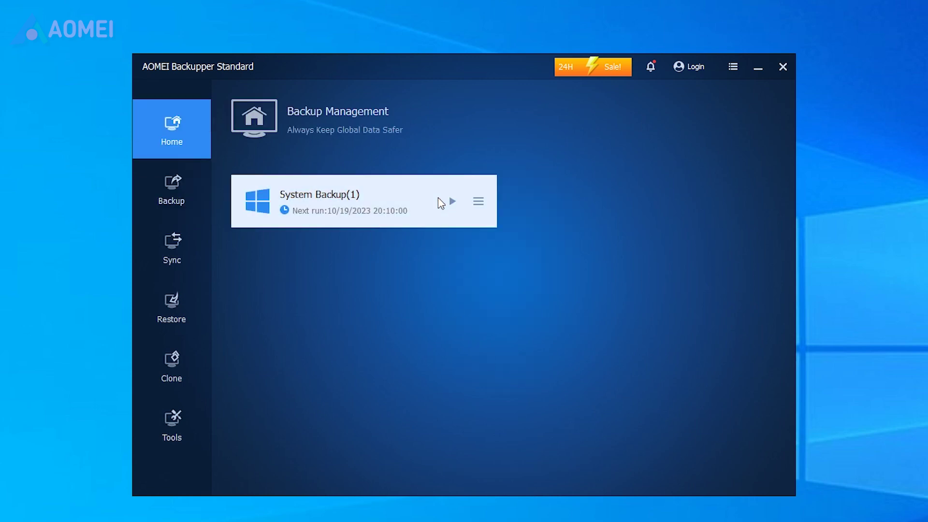
pyautogui.click(478, 202)
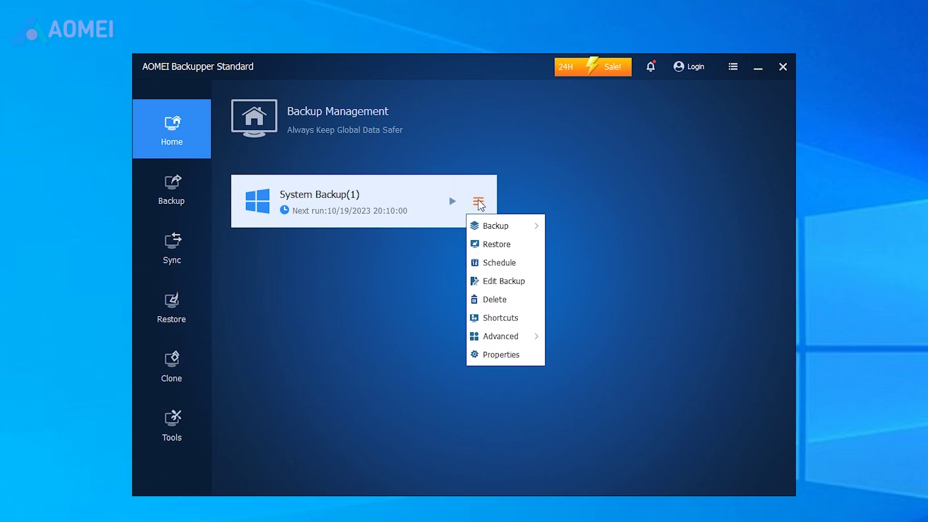
pyautogui.click(488, 245)
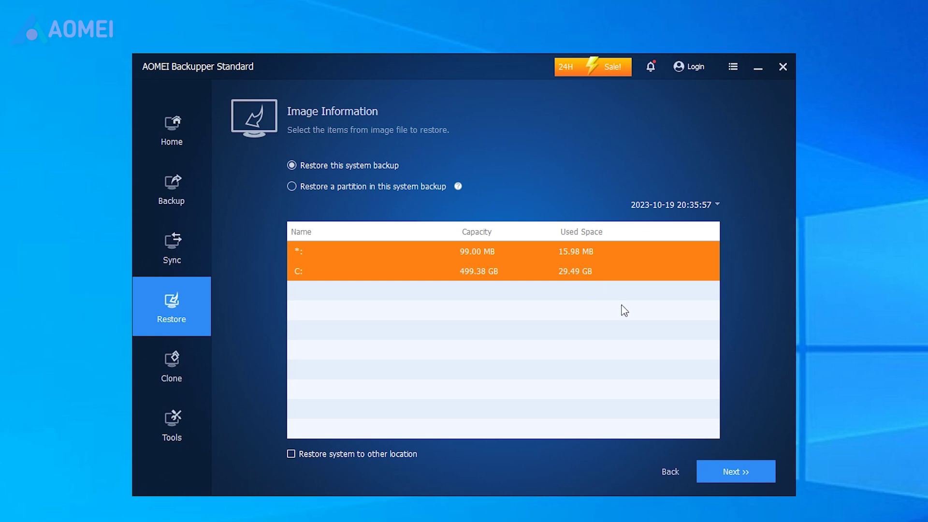
# - Look through the program's Tools, Backup, Sync and Clone features, ending on the Tools overview
pyautogui.click(192, 424)
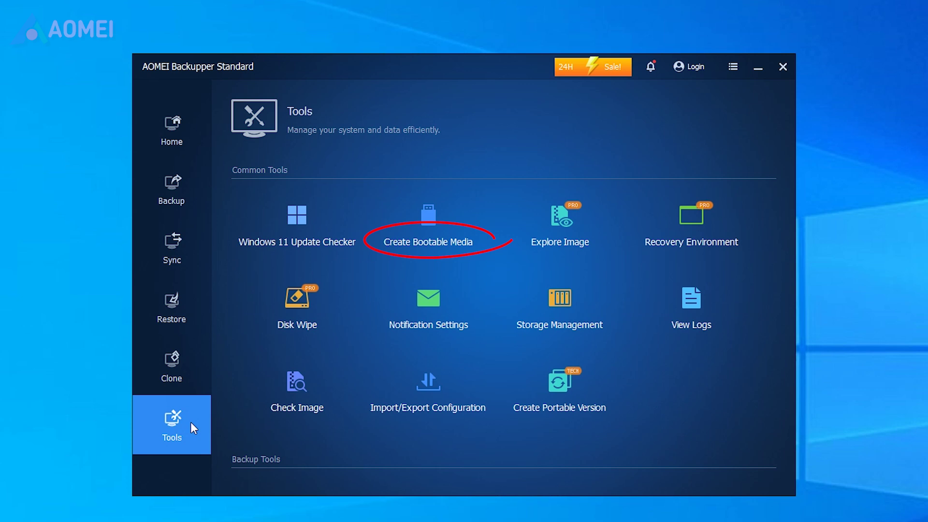
pyautogui.click(203, 197)
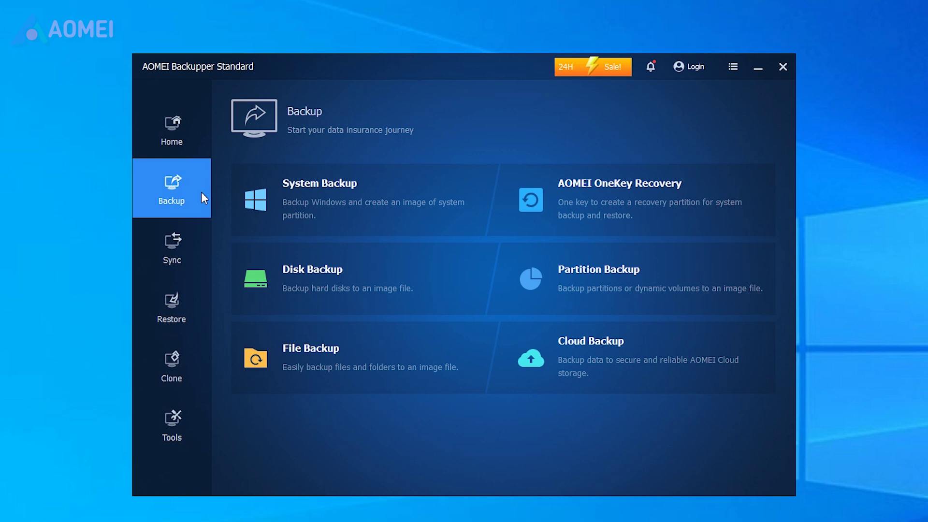
pyautogui.click(200, 238)
pyautogui.click(183, 376)
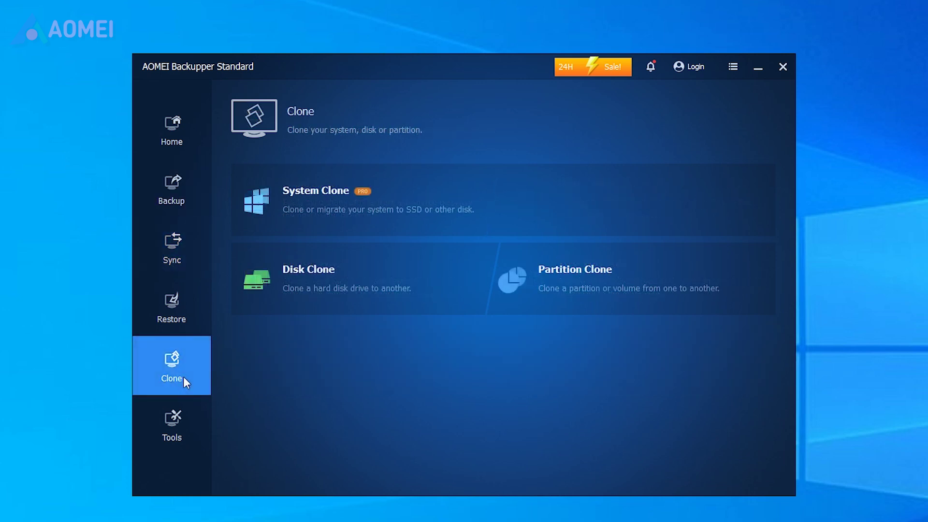
pyautogui.click(190, 421)
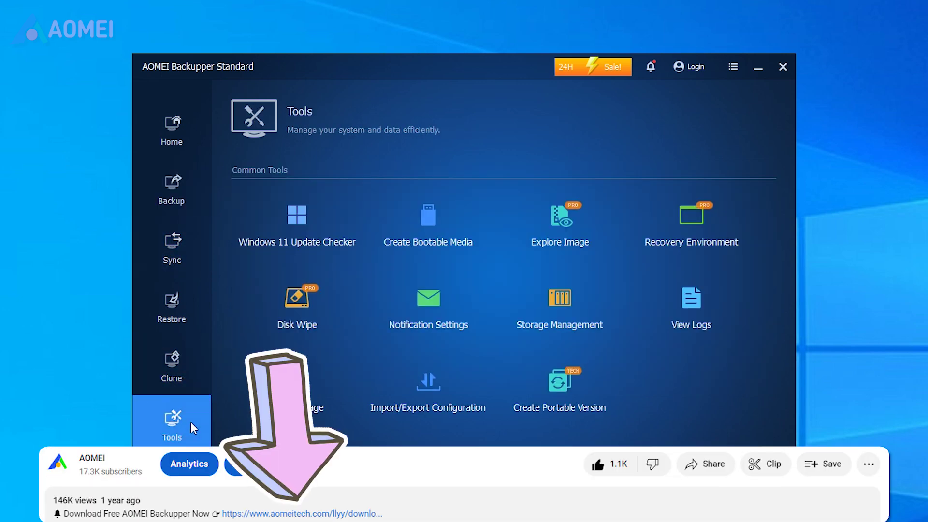